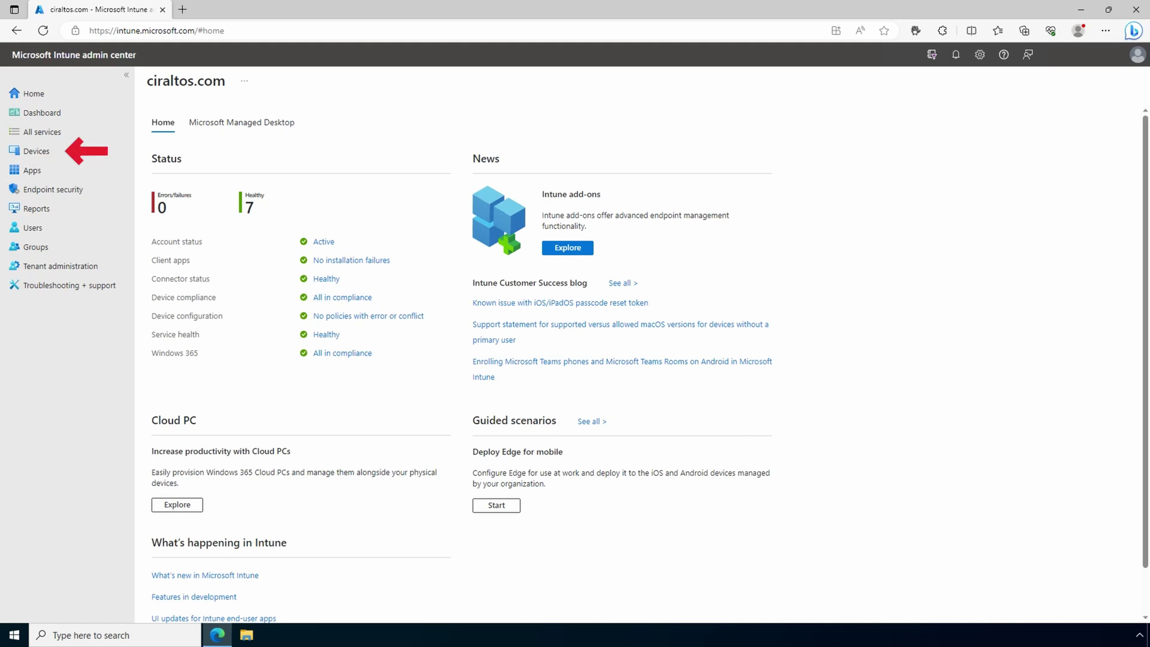
Step: Open Windows Automatic Enrollment and confirm the MDM user scope includes the MDMUsers group
click(40, 156)
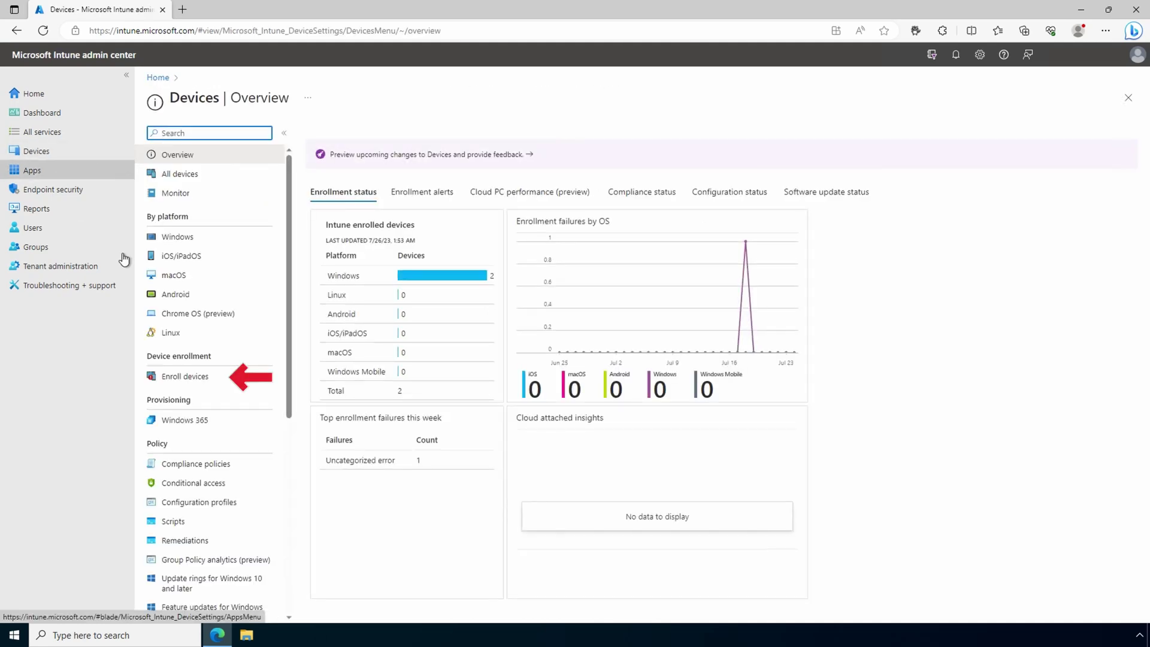
click(180, 376)
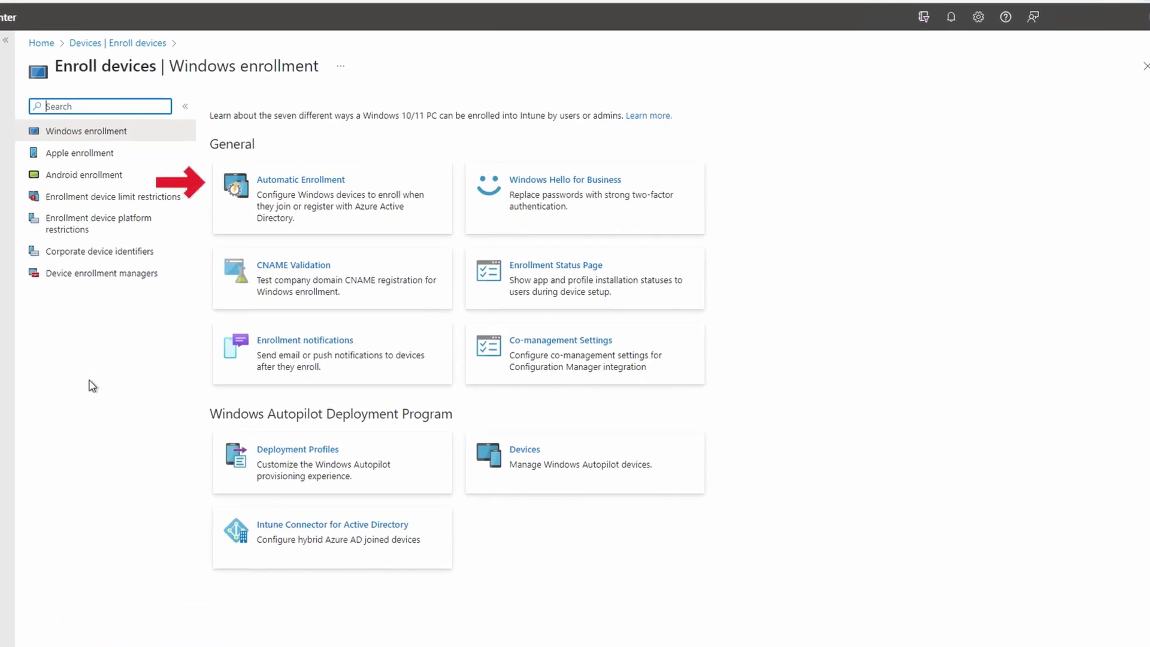
click(275, 179)
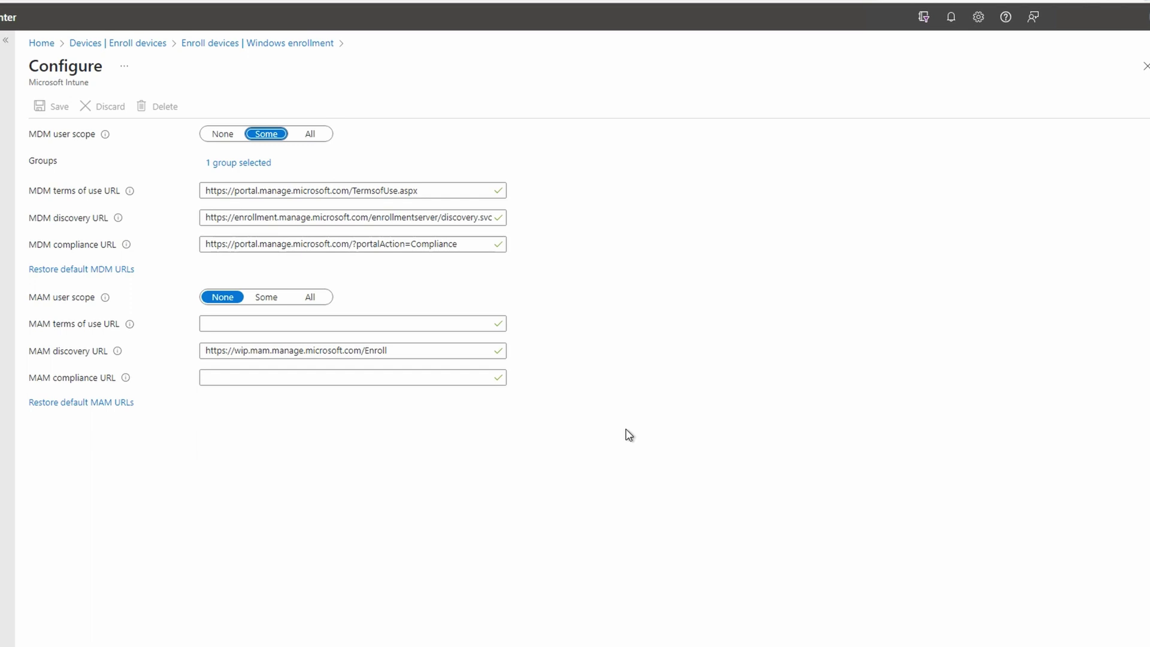
click(250, 167)
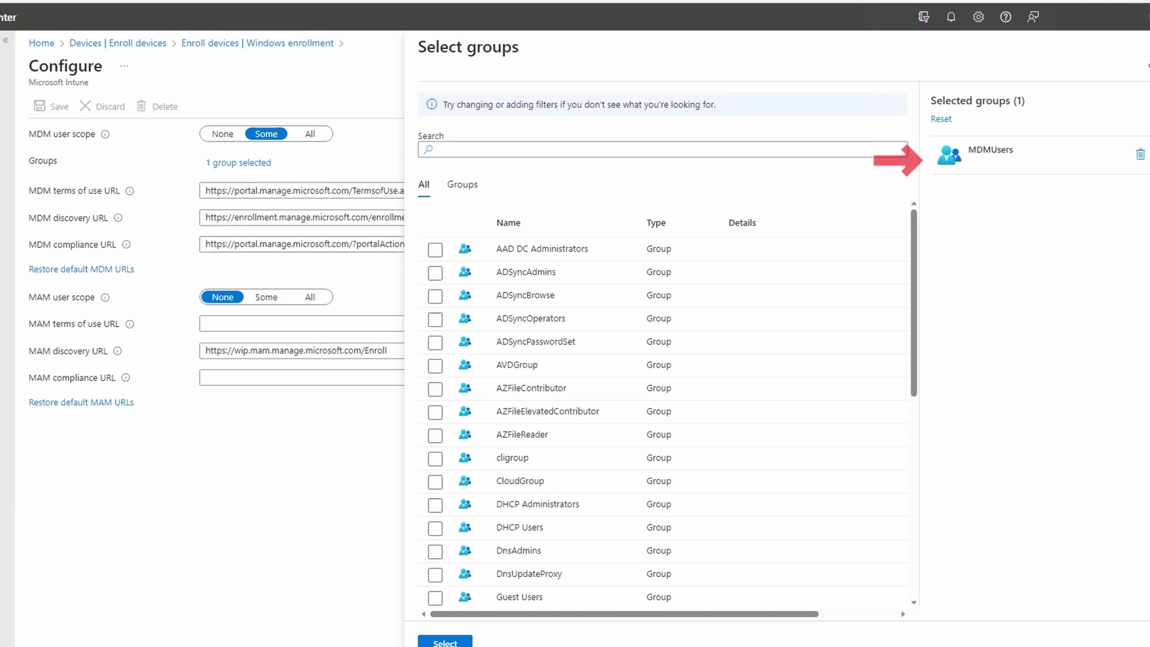
click(1144, 47)
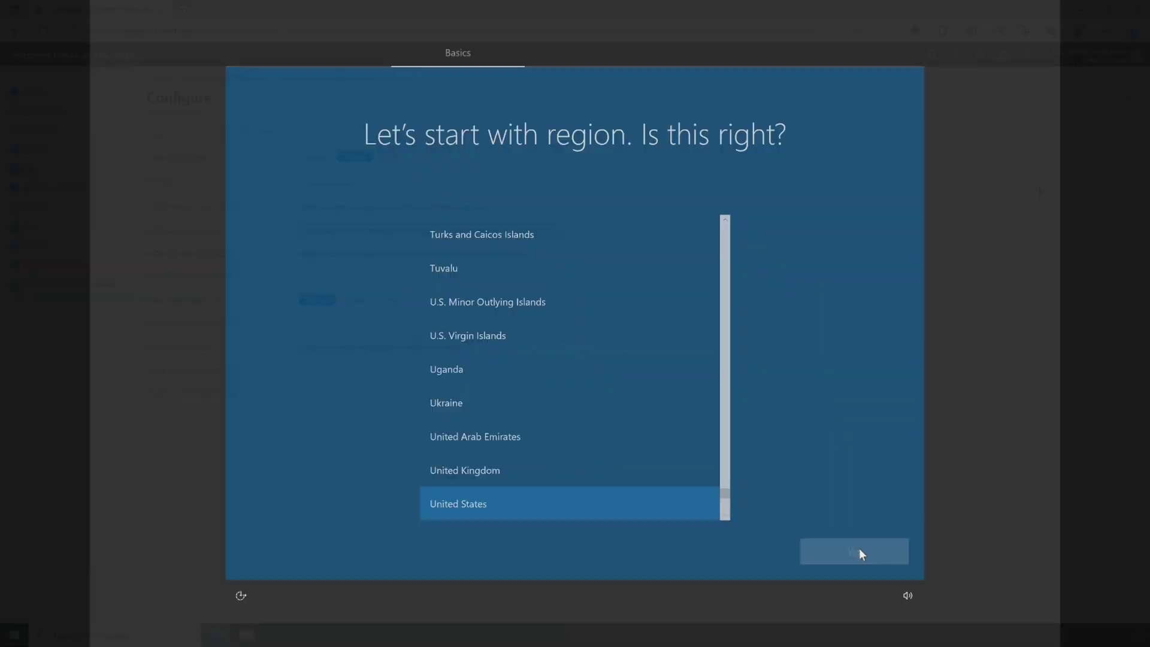
Step: Accept the United States region and US keyboard, then choose 'Set up for an organization'
click(859, 548)
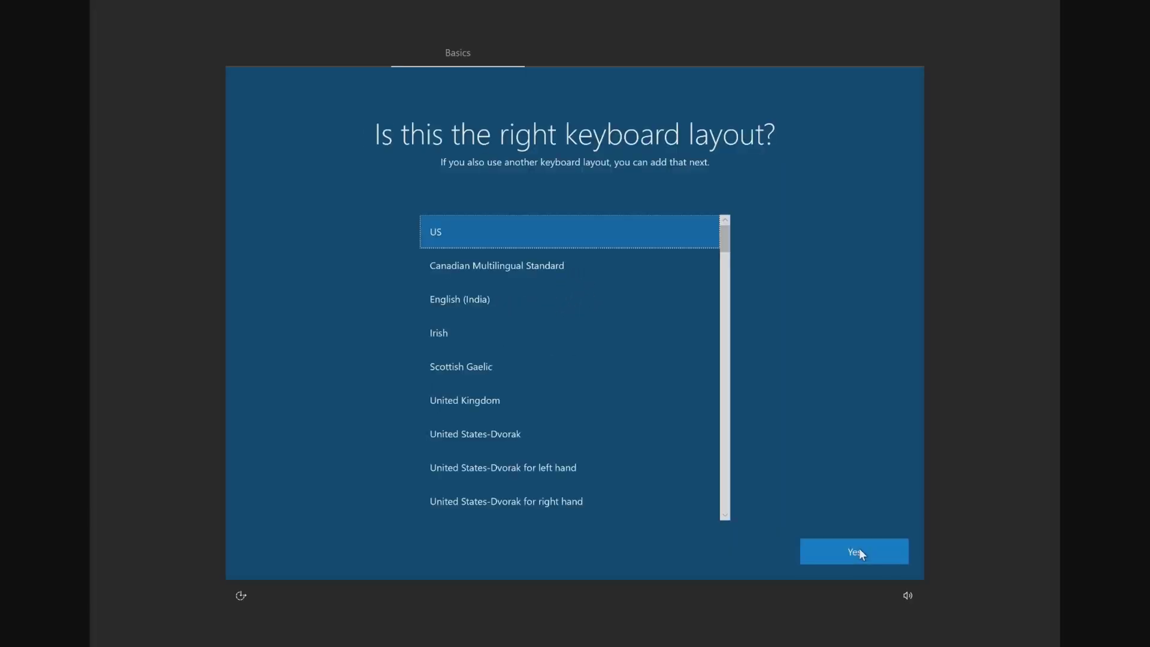
click(859, 548)
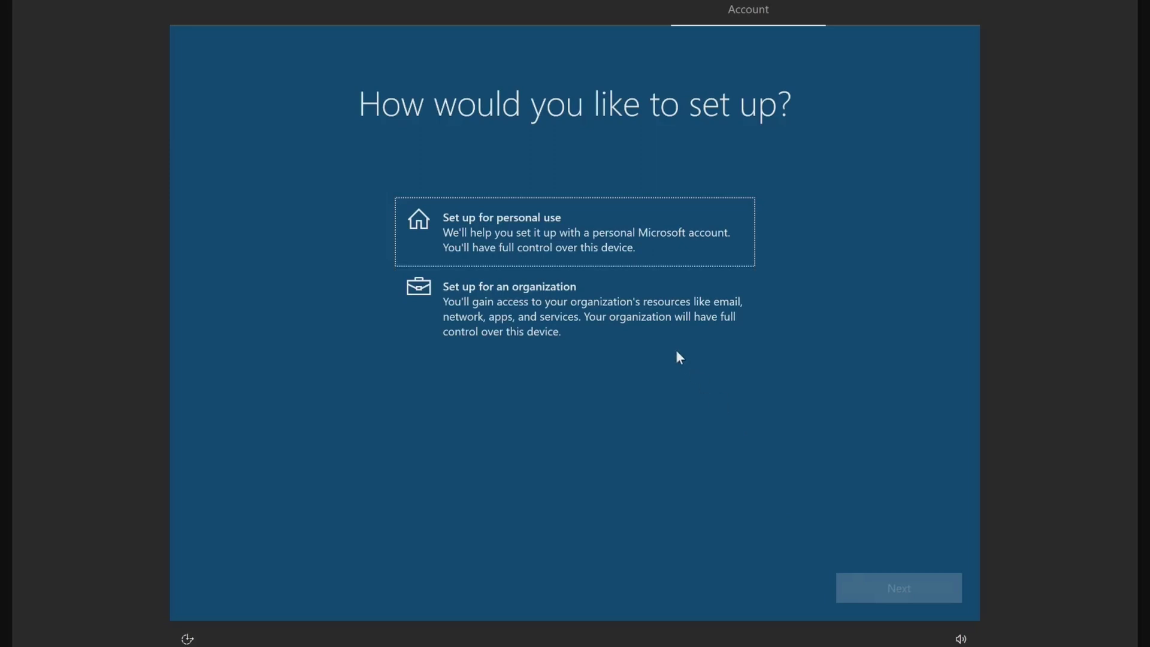
click(631, 314)
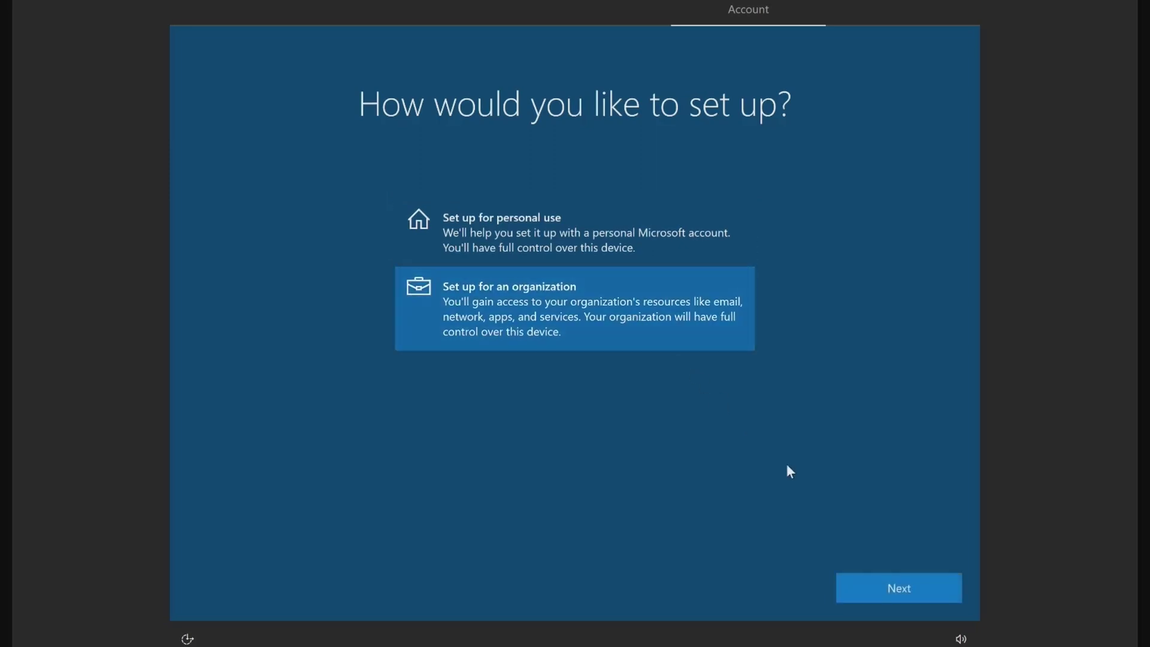
click(900, 589)
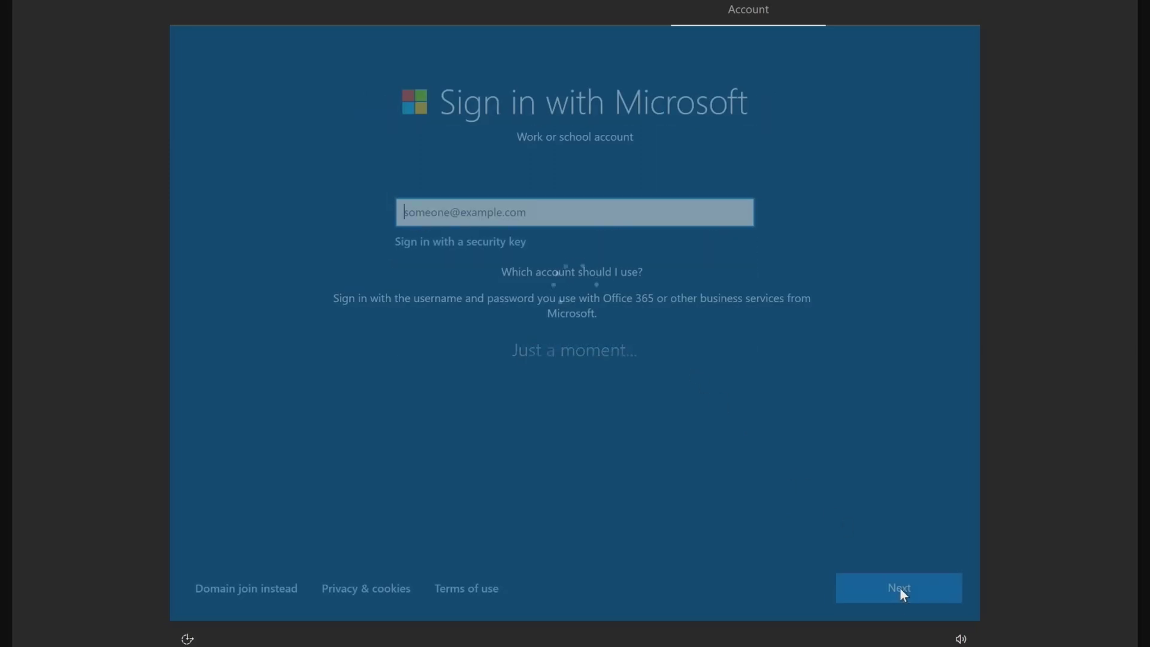
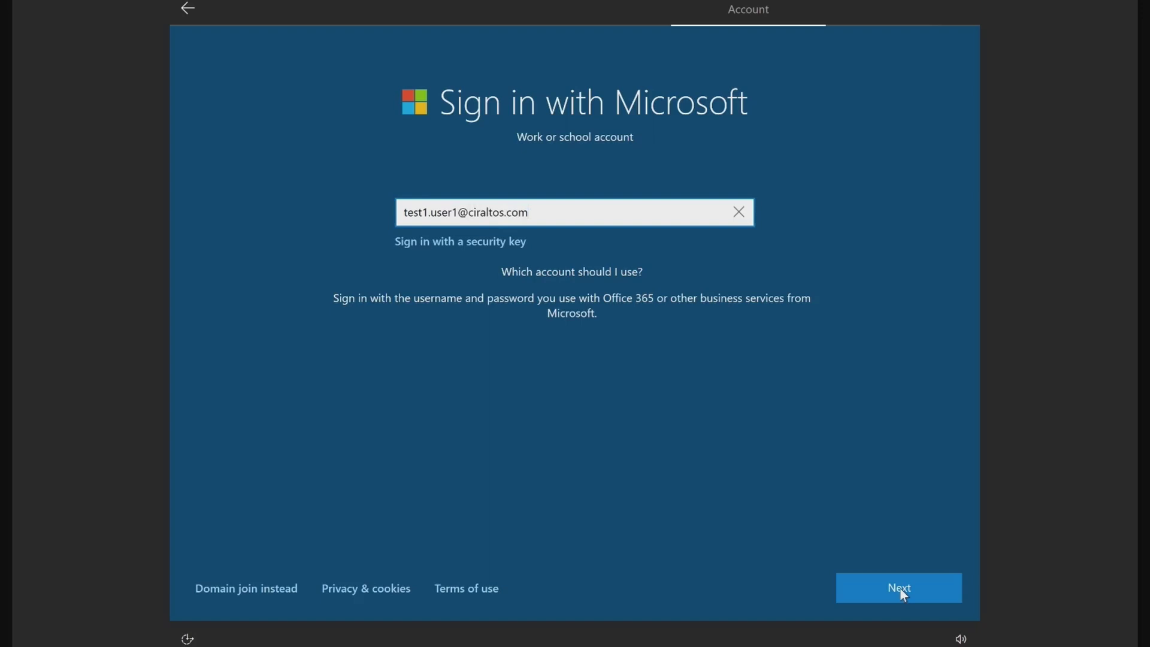
Step: Sign in with the test user's work email and password, then accept the privacy settings
click(901, 589)
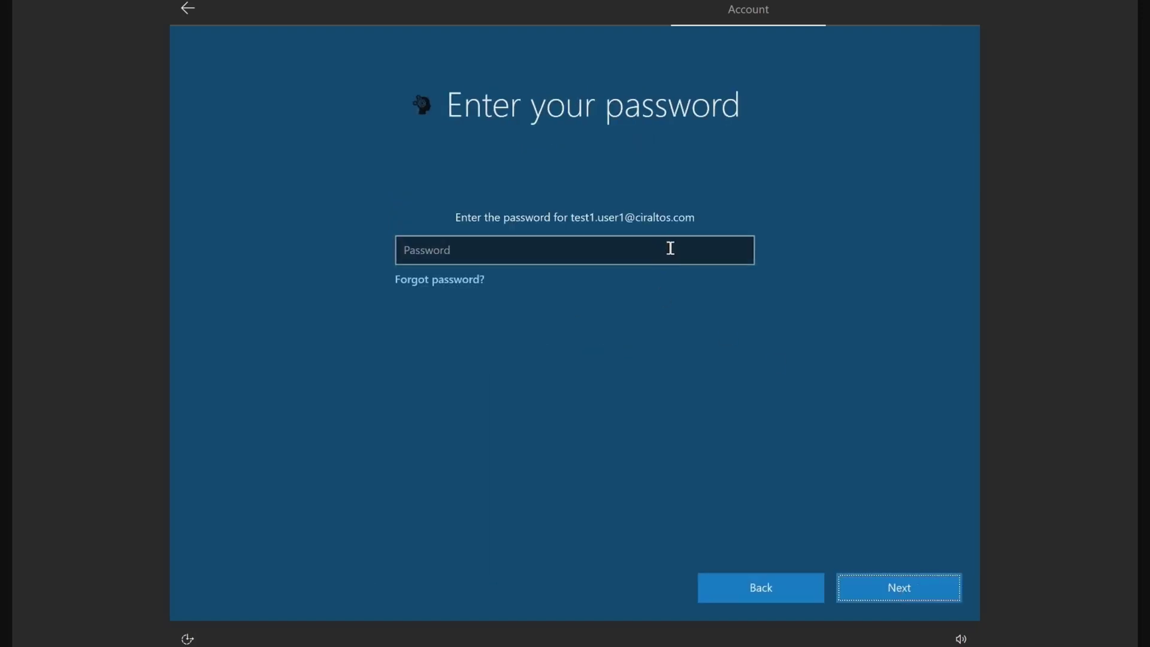
text(•••••)
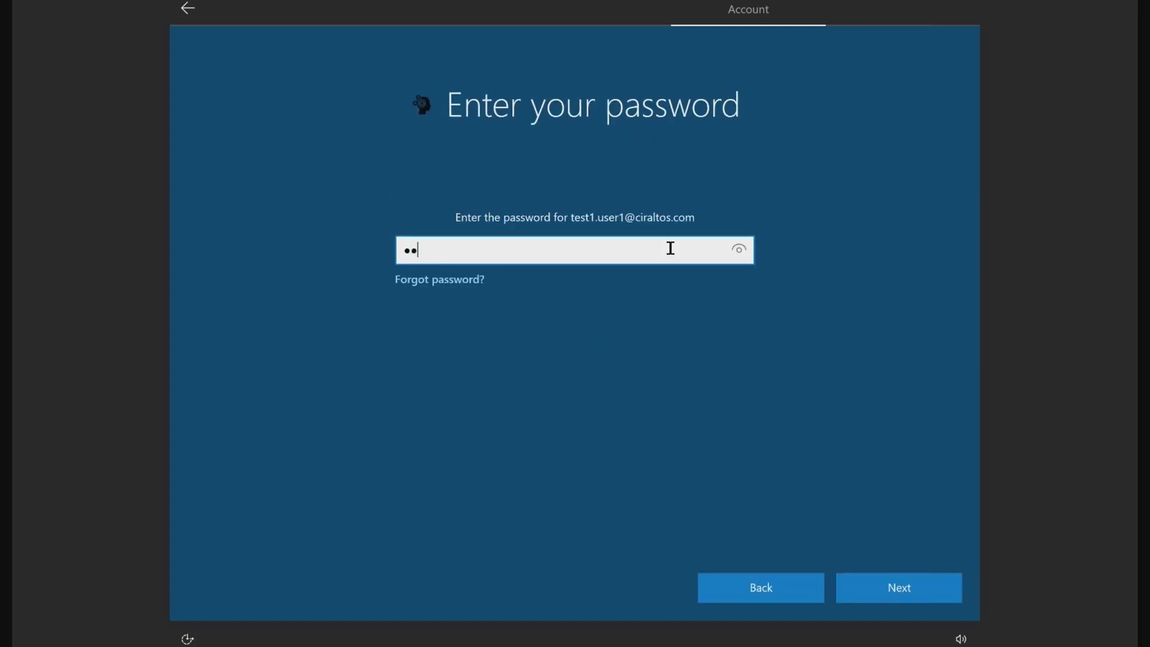
text(••••)
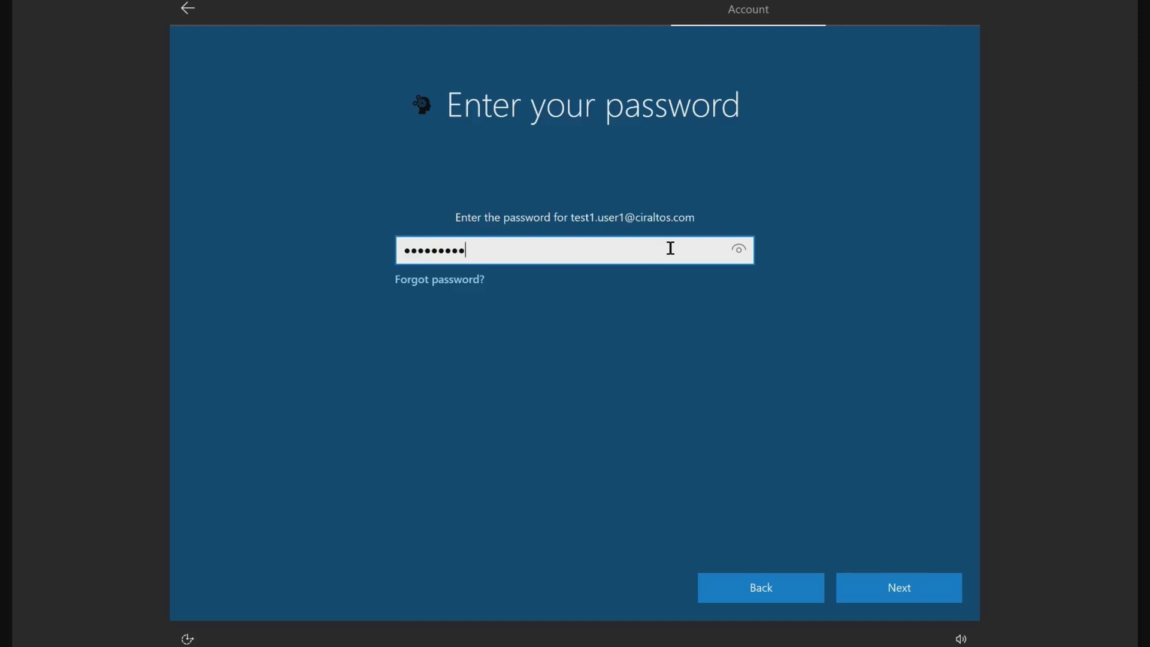
key(Return)
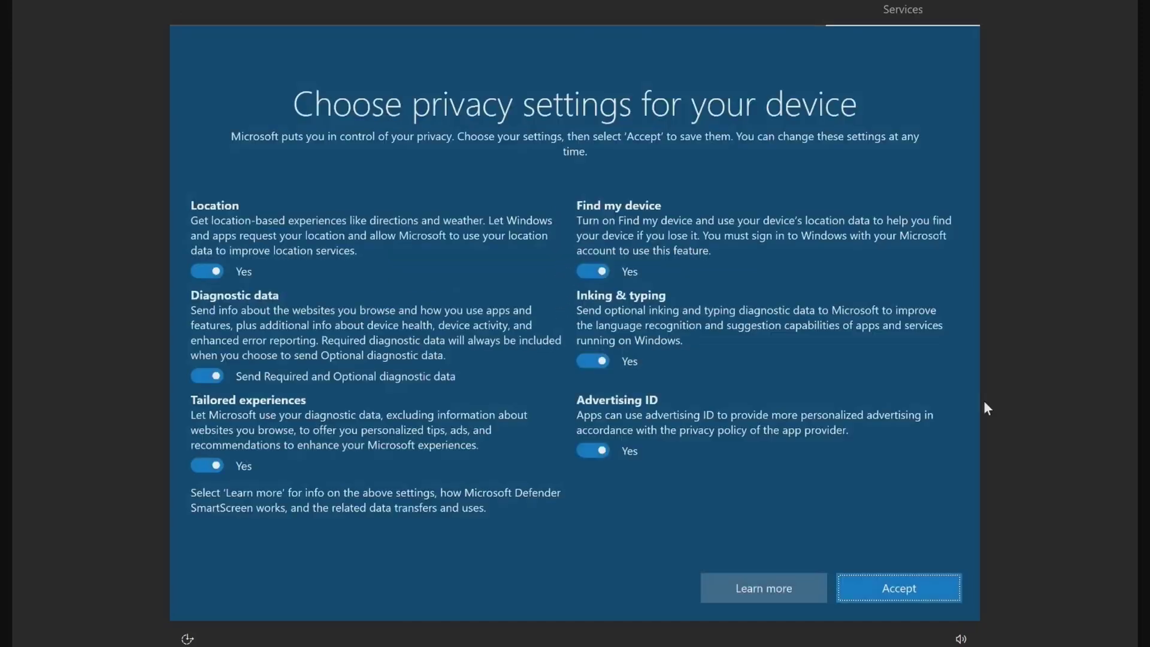
click(912, 587)
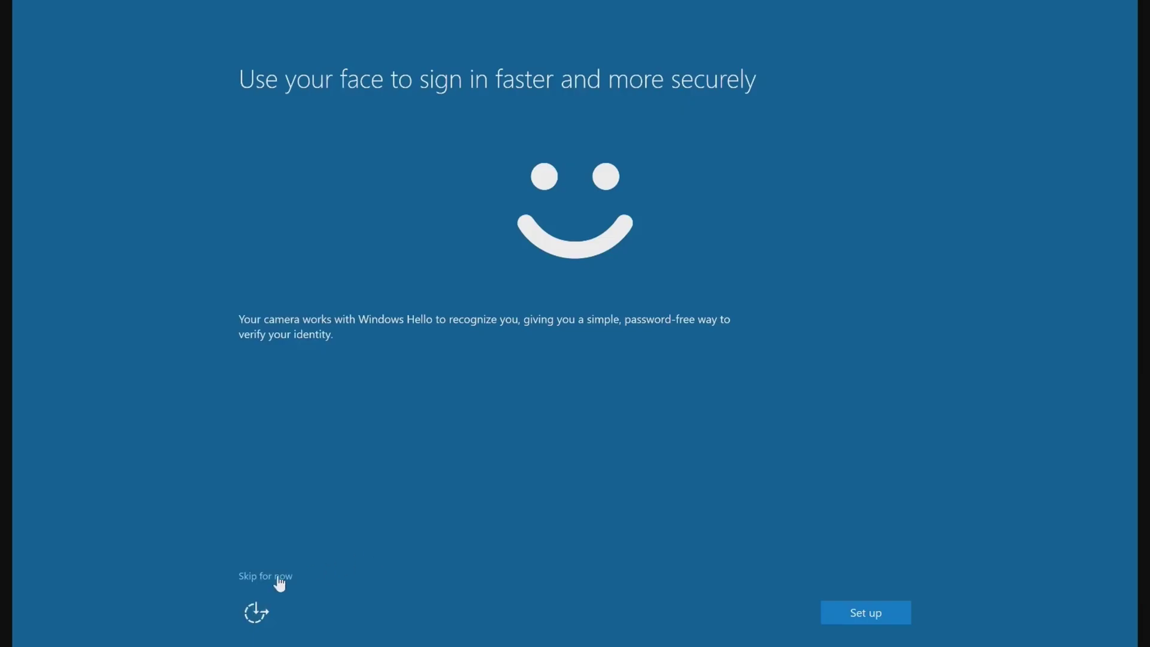
Step: Skip Windows Hello face sign-in, create and confirm a PIN, and finish setup
click(277, 577)
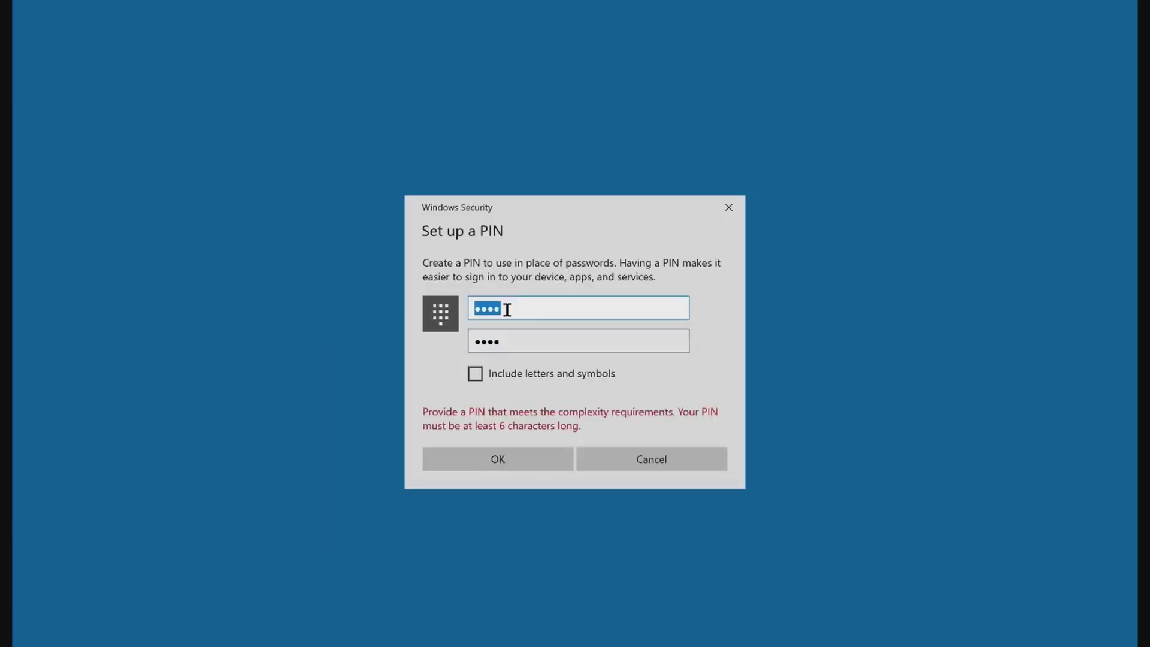
text(1234567)
text(8)
key(Tab)
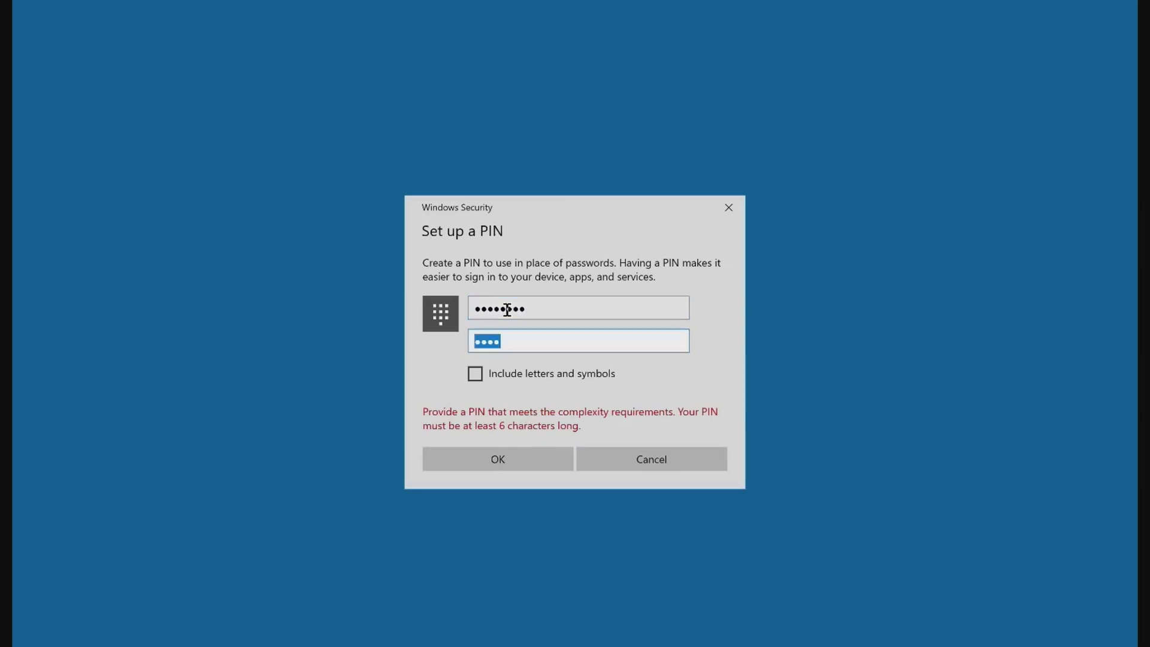
text(12345678)
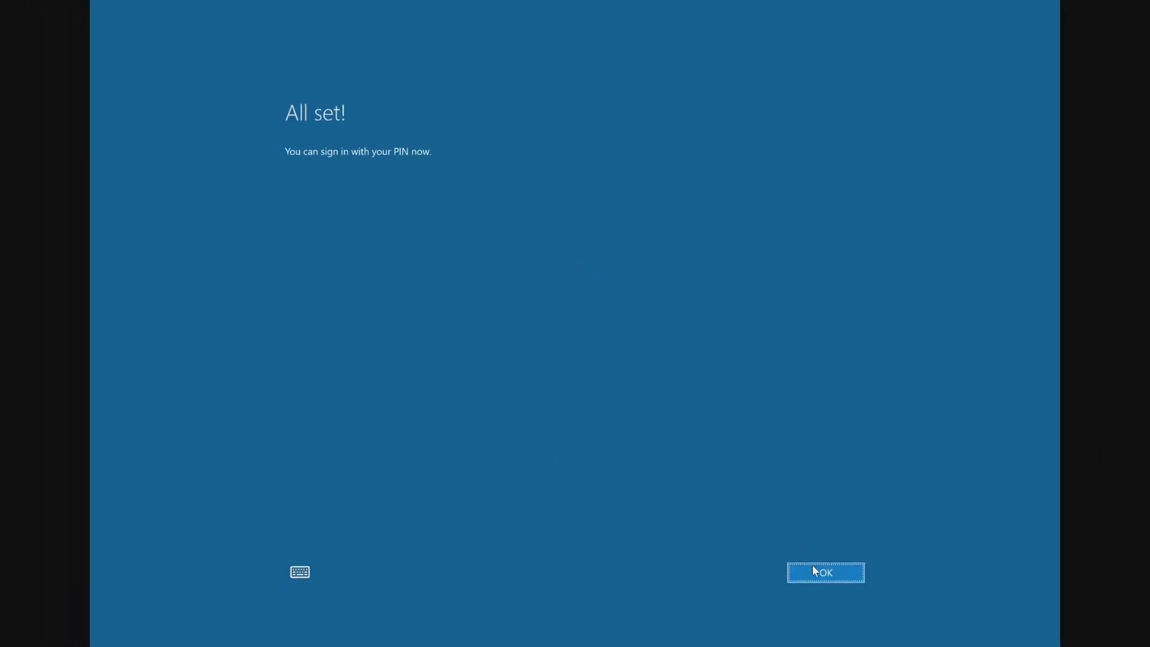
click(813, 568)
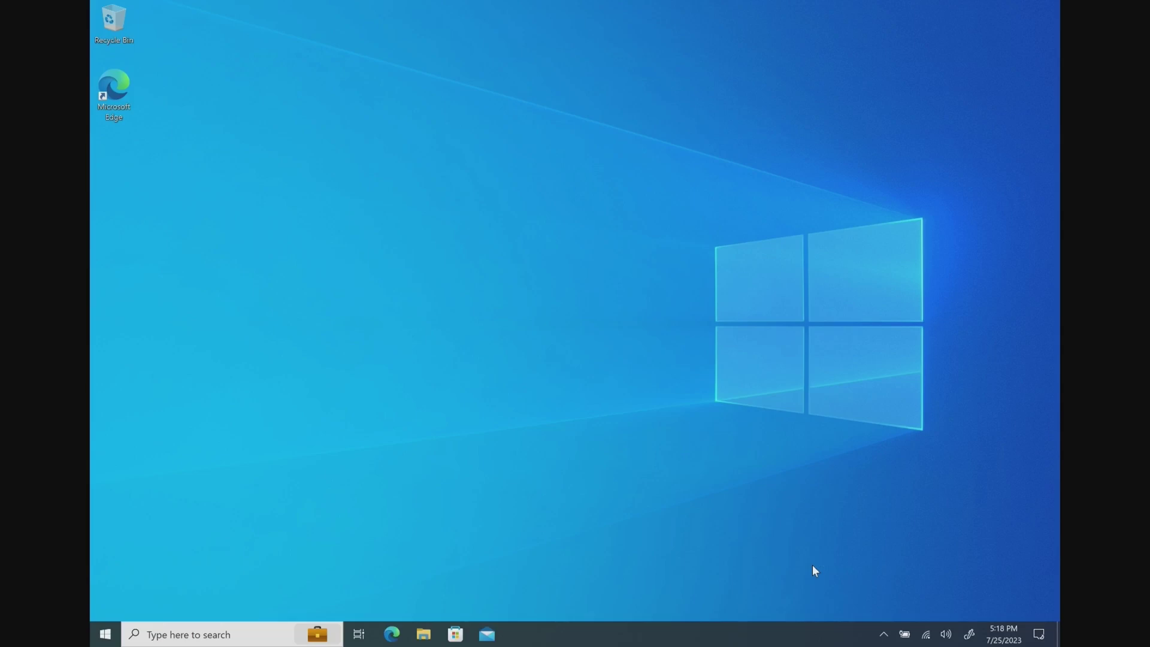
Step: Check the Azure AD work account info shows ciraltos.com management and a successful sync, then close Settings
click(105, 635)
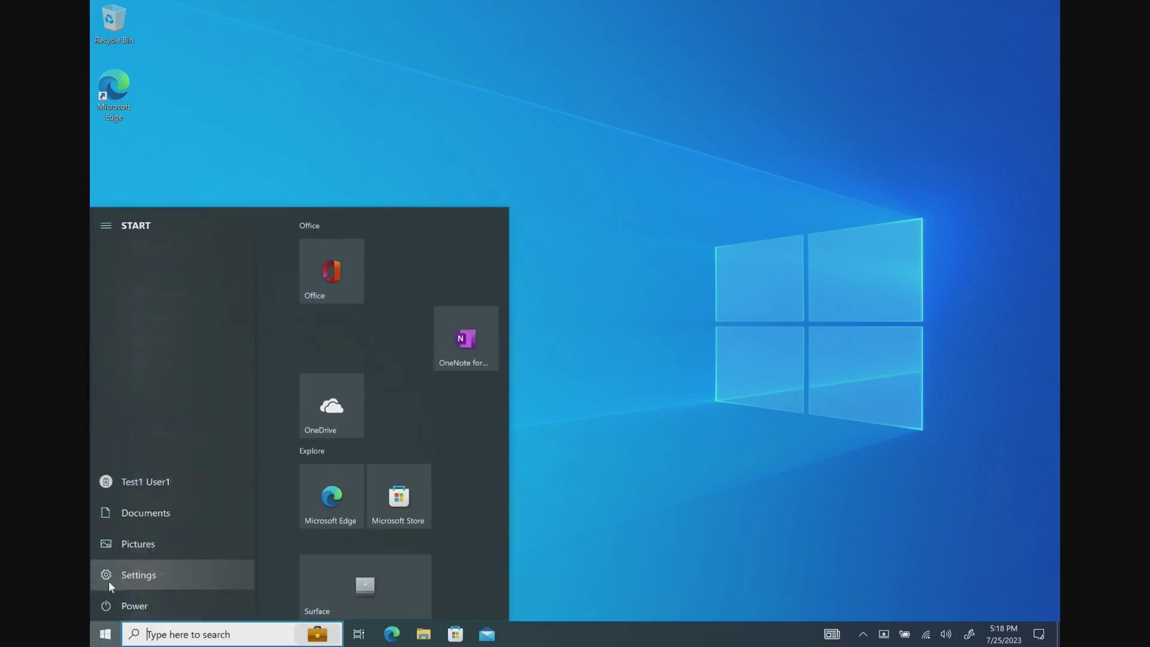
click(109, 580)
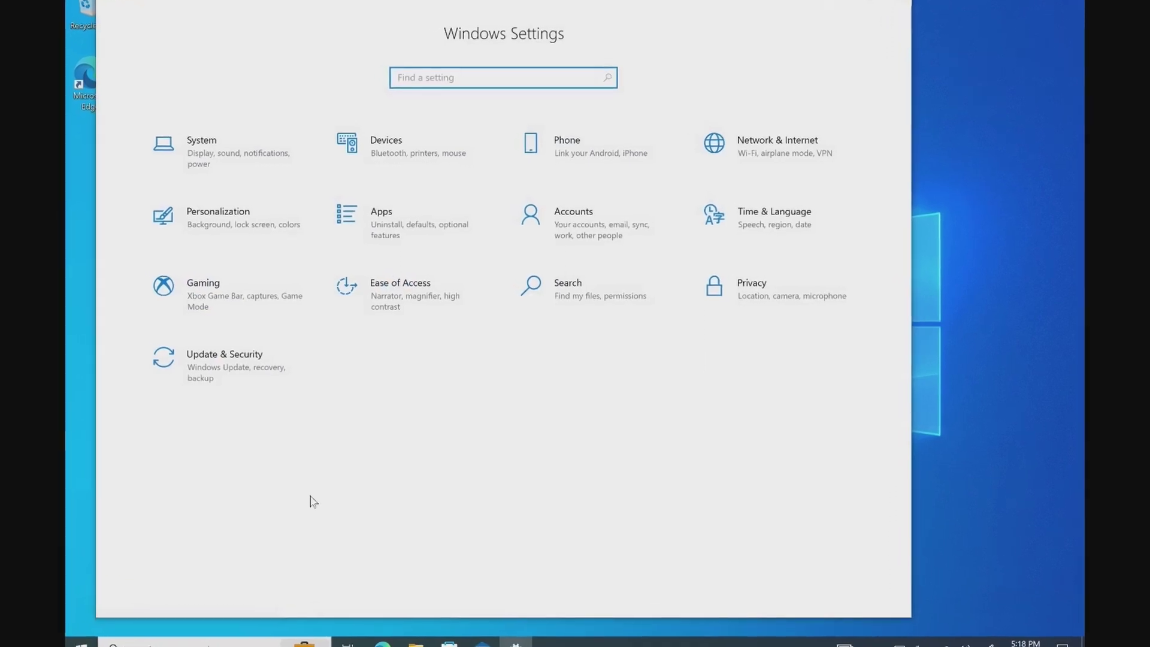
click(570, 233)
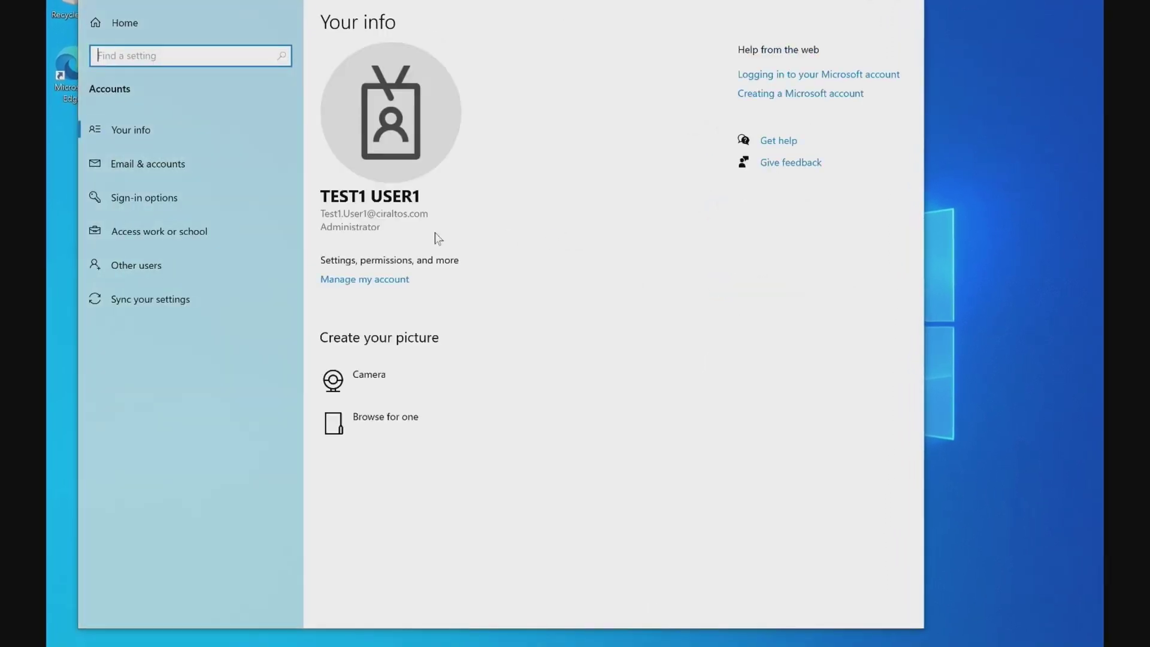
click(245, 224)
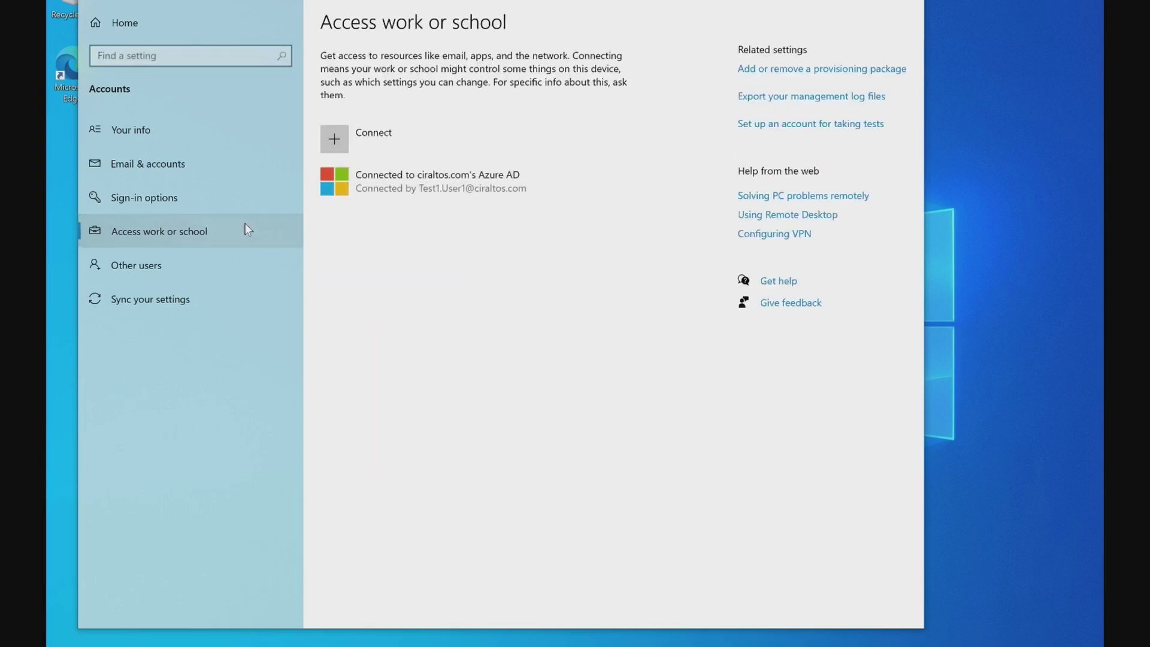
click(377, 189)
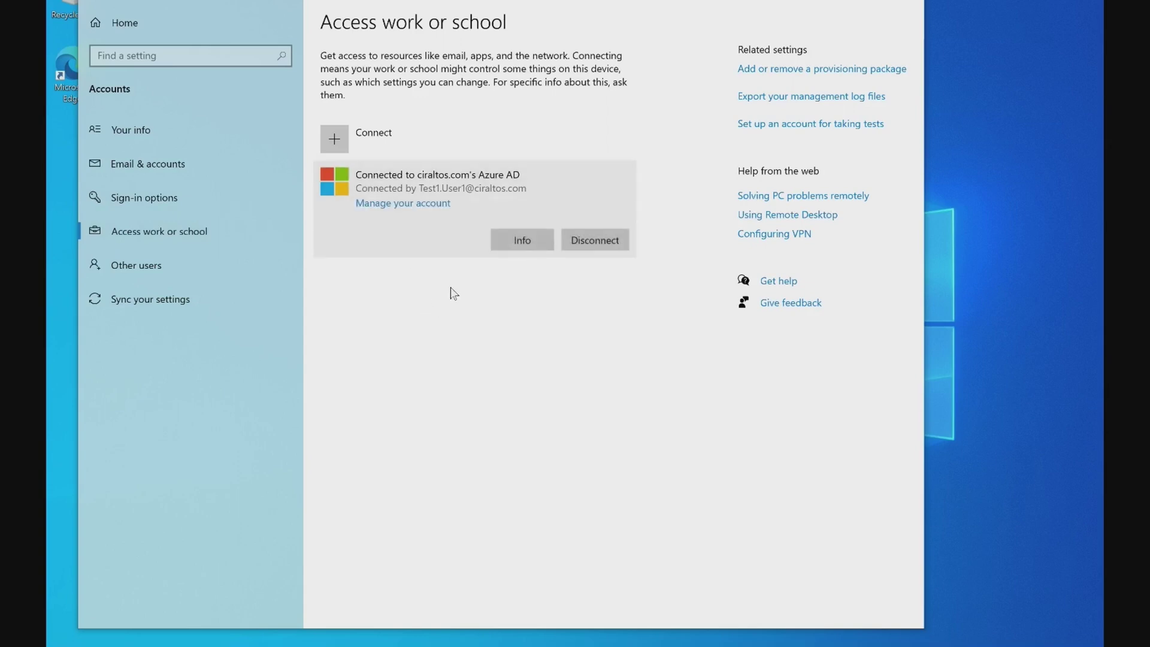
click(522, 241)
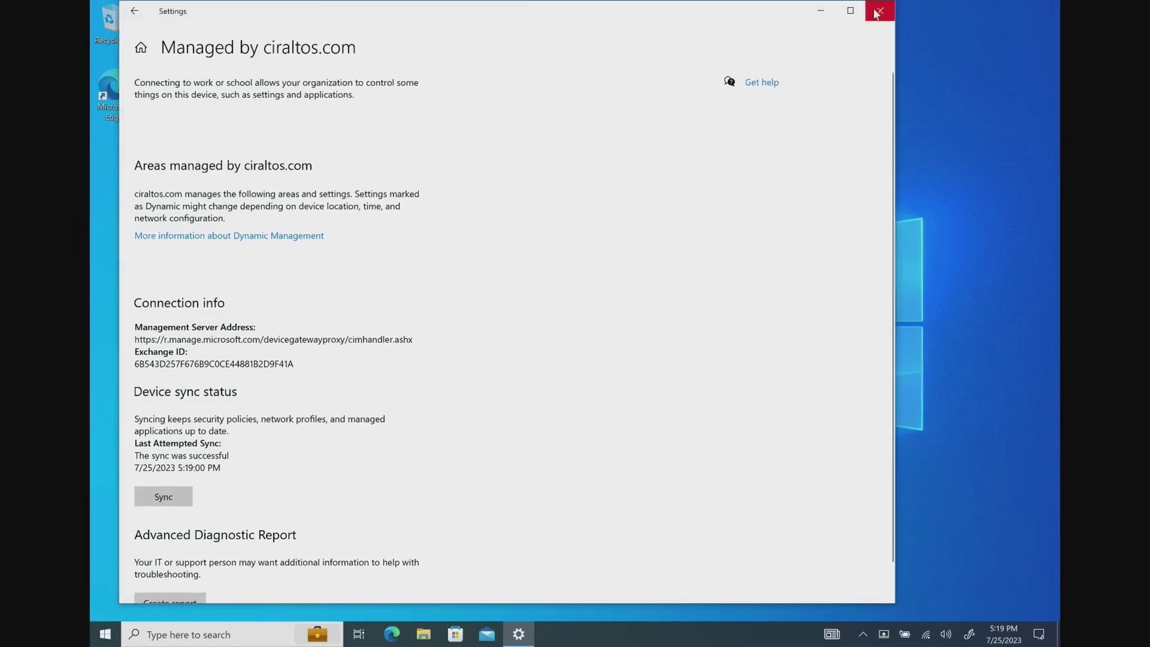
click(878, 11)
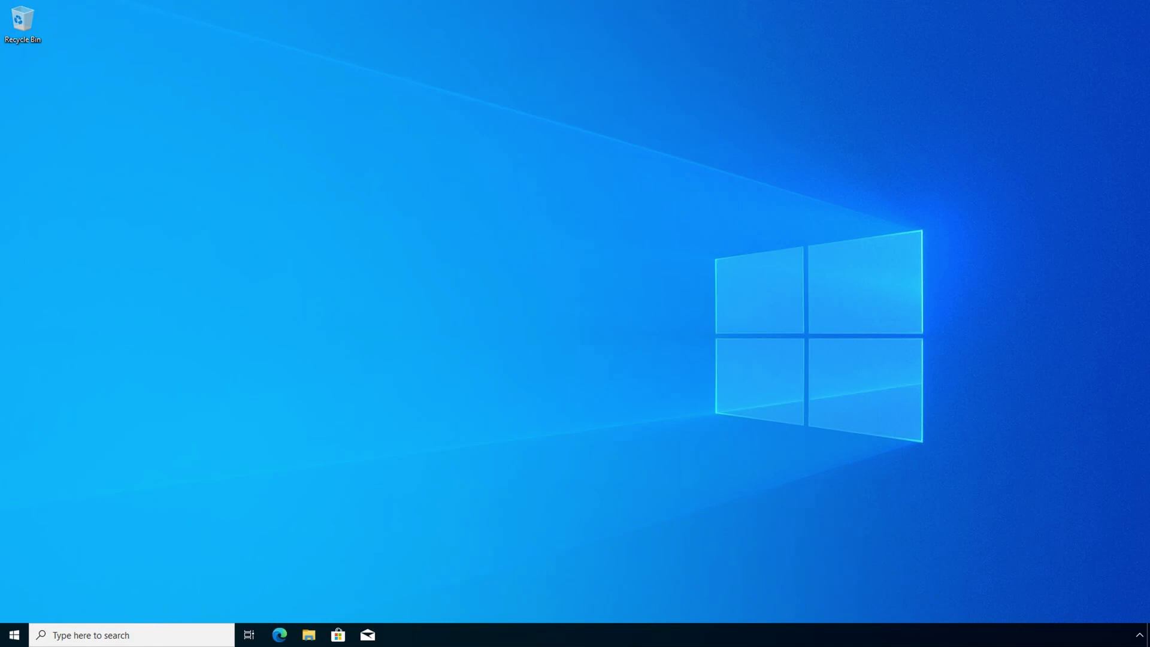
Step: In Settings, go to Accounts > Access work or school and choose Connect
click(13, 634)
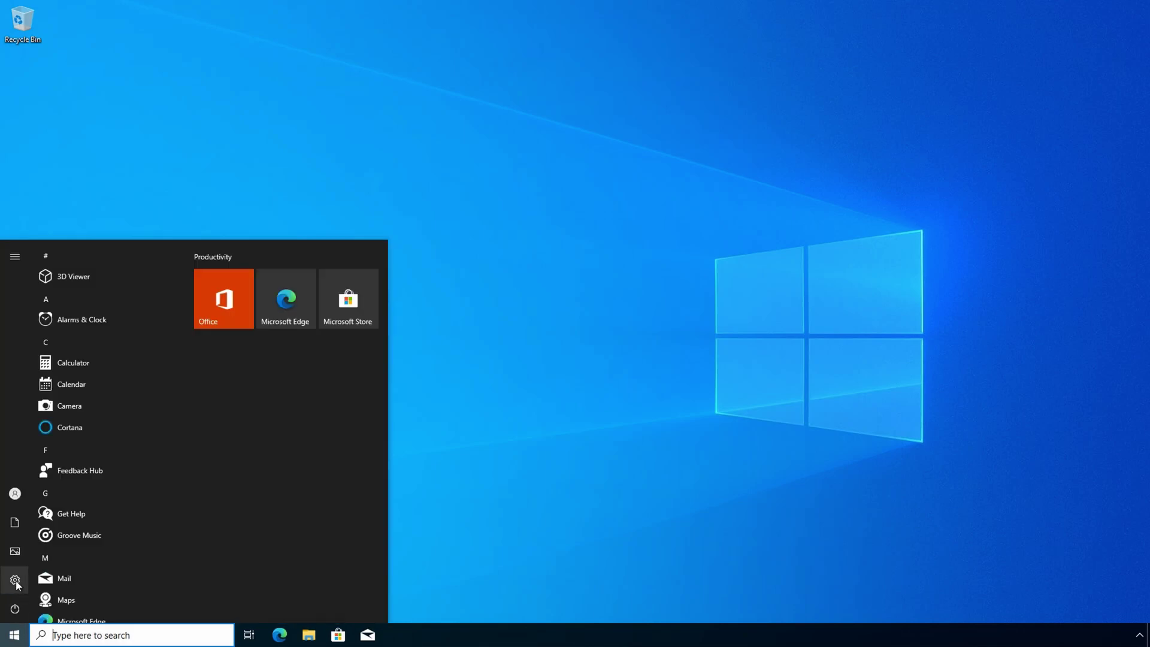
click(15, 580)
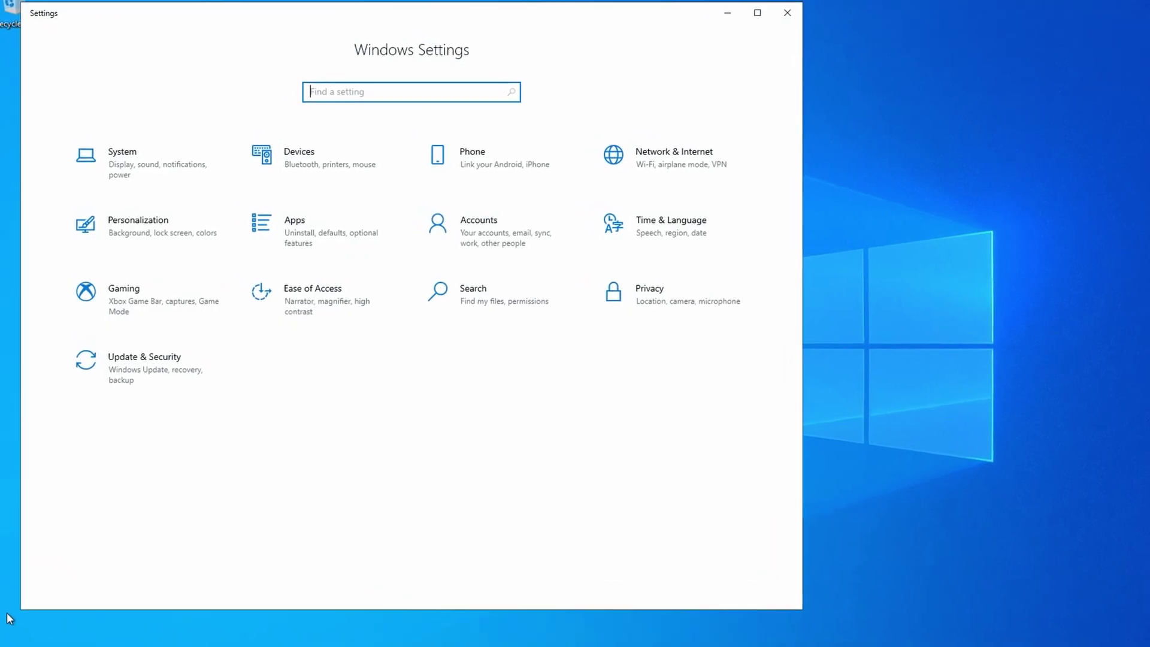
click(488, 226)
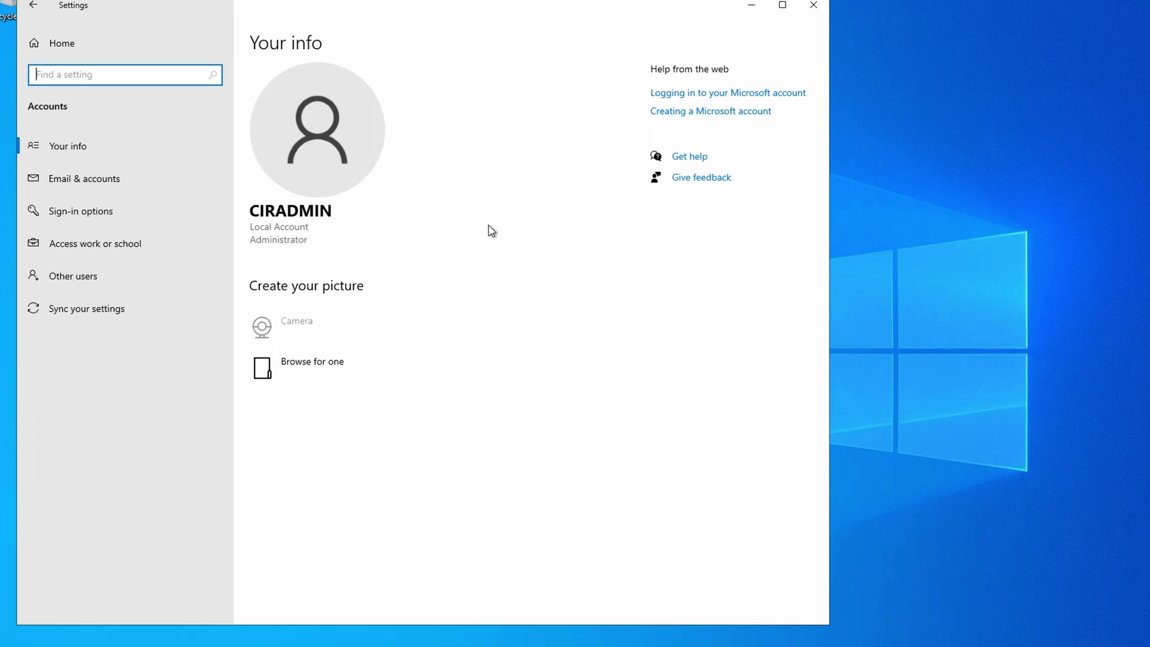
click(61, 234)
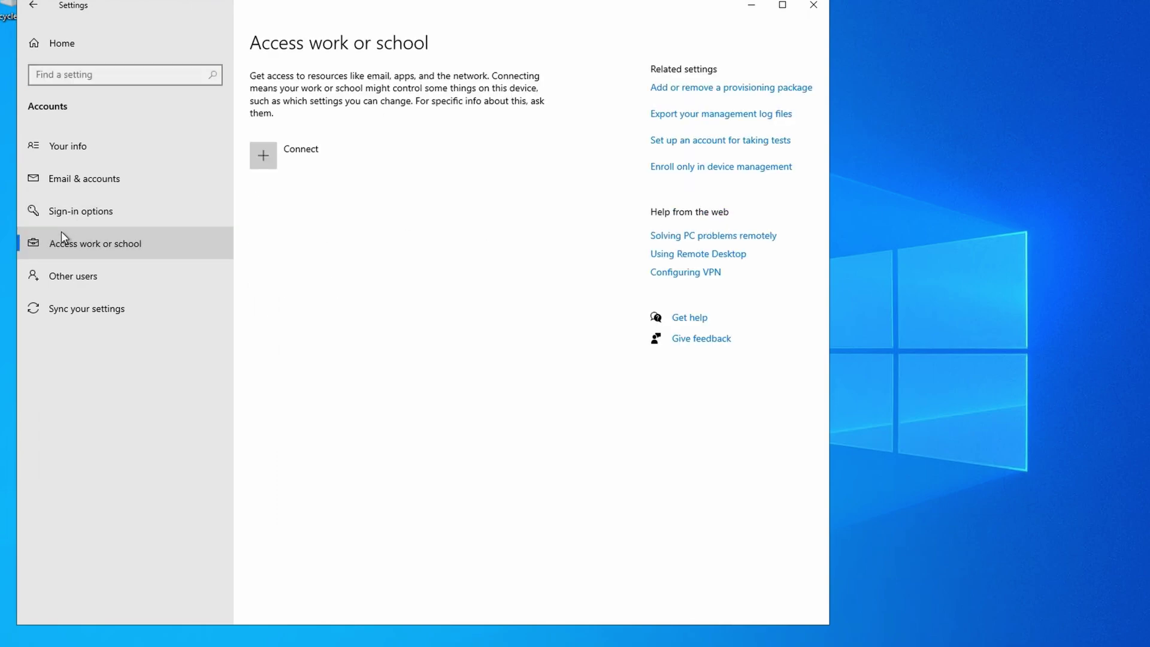
click(269, 155)
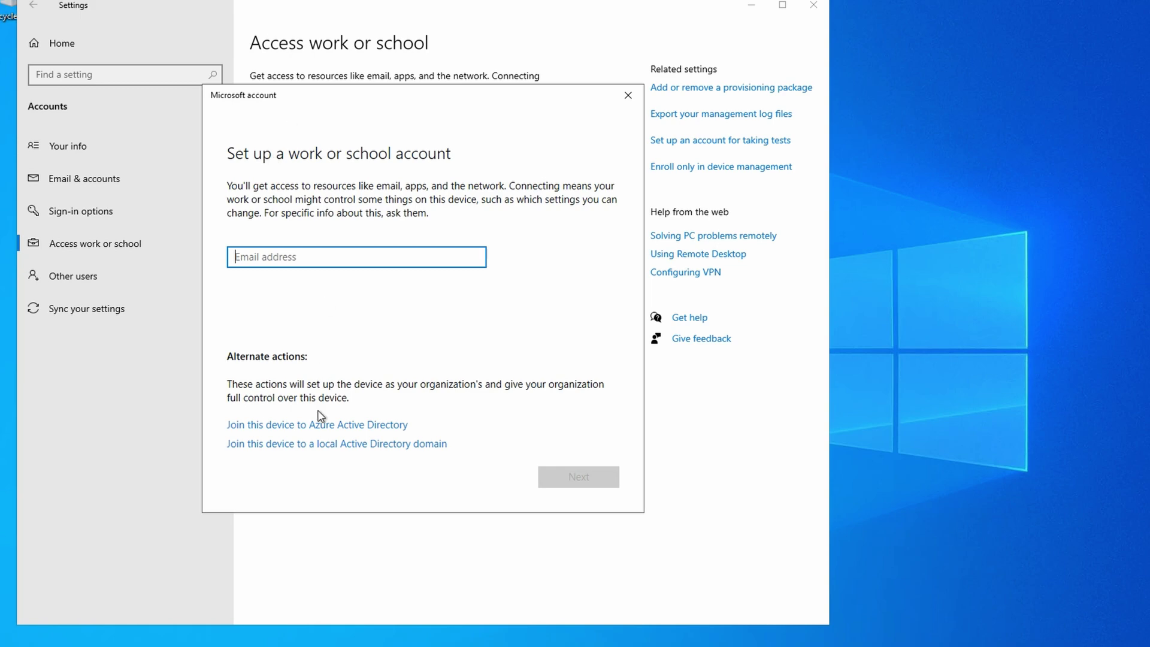
Step: Join the device to Azure AD using the test user's work email and password, confirming ciraltos.com
click(318, 425)
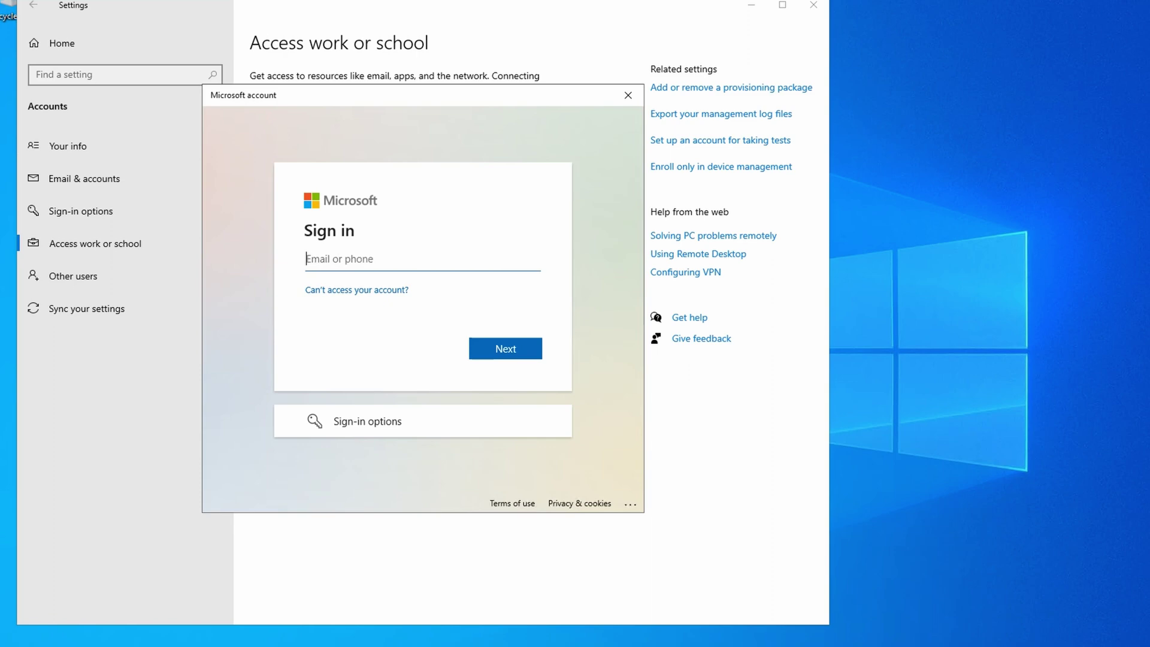
key(Return)
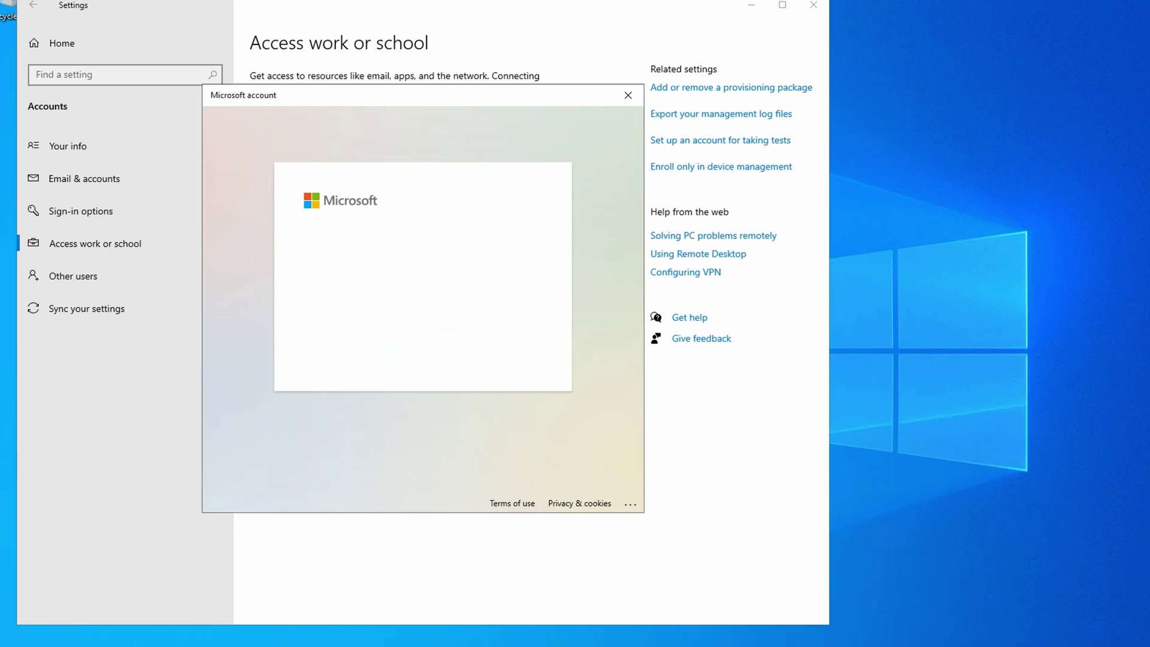
text(*********)
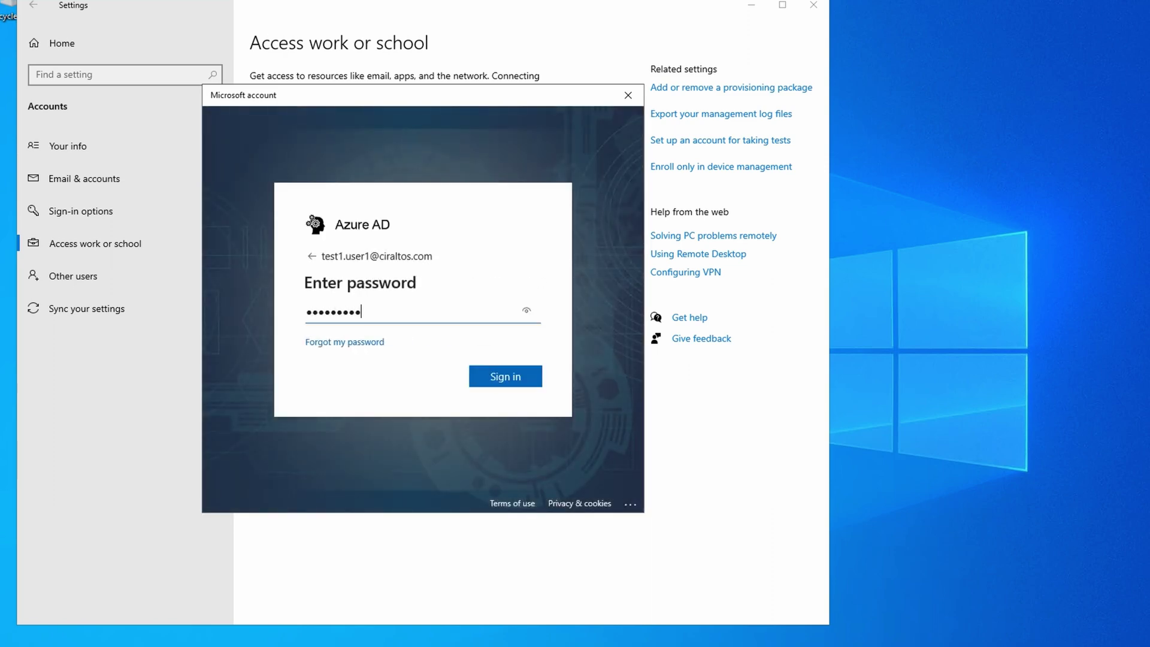
key(Return)
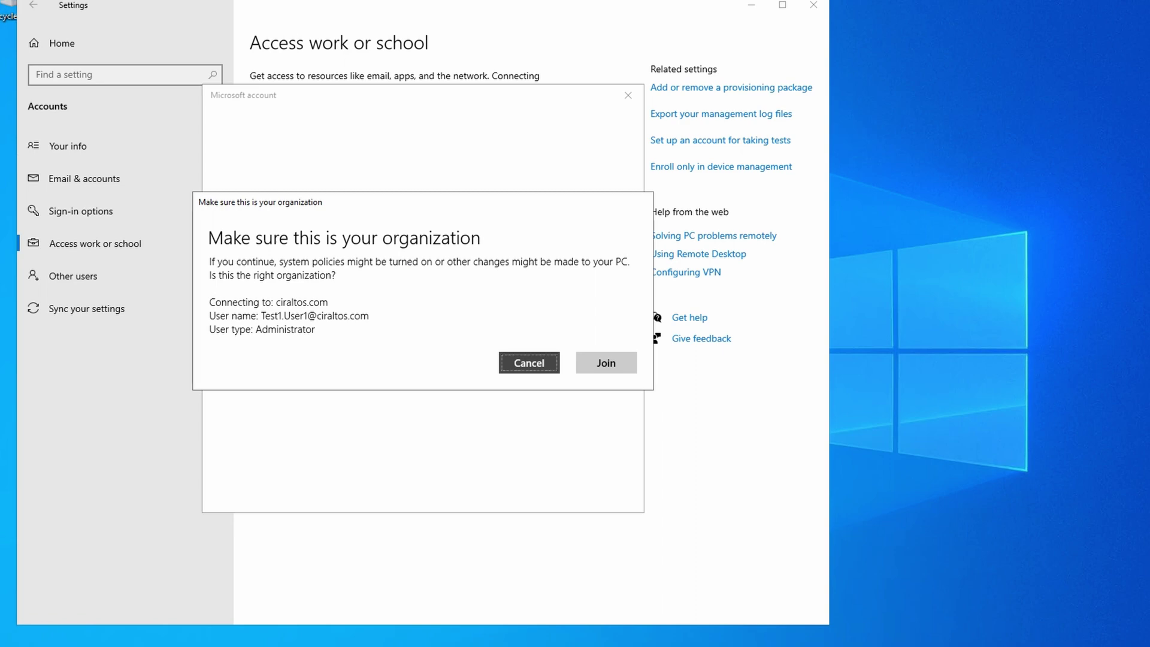
click(617, 368)
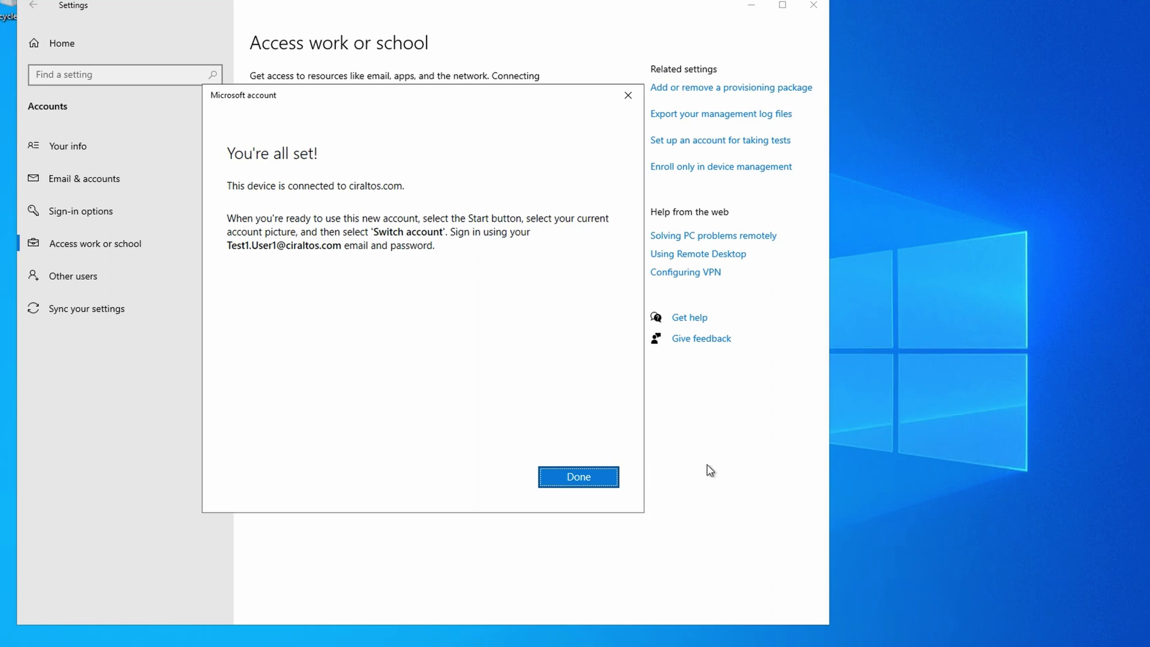
click(609, 476)
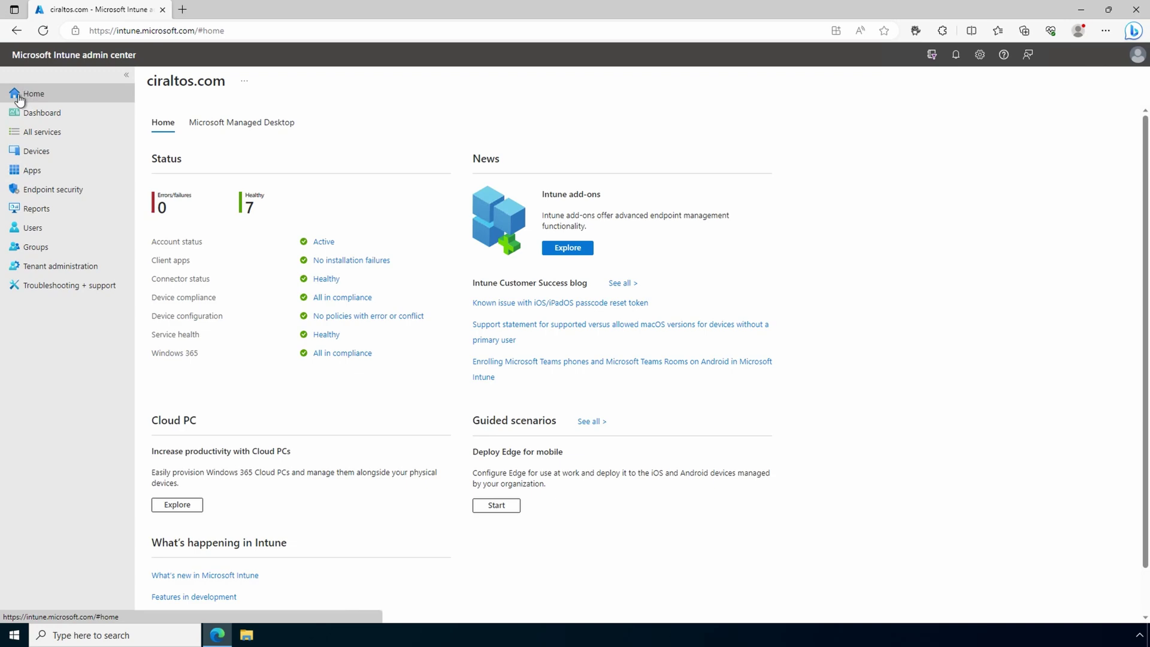
Step: Open Devices in the Intune admin center to show the Devices overview
click(31, 152)
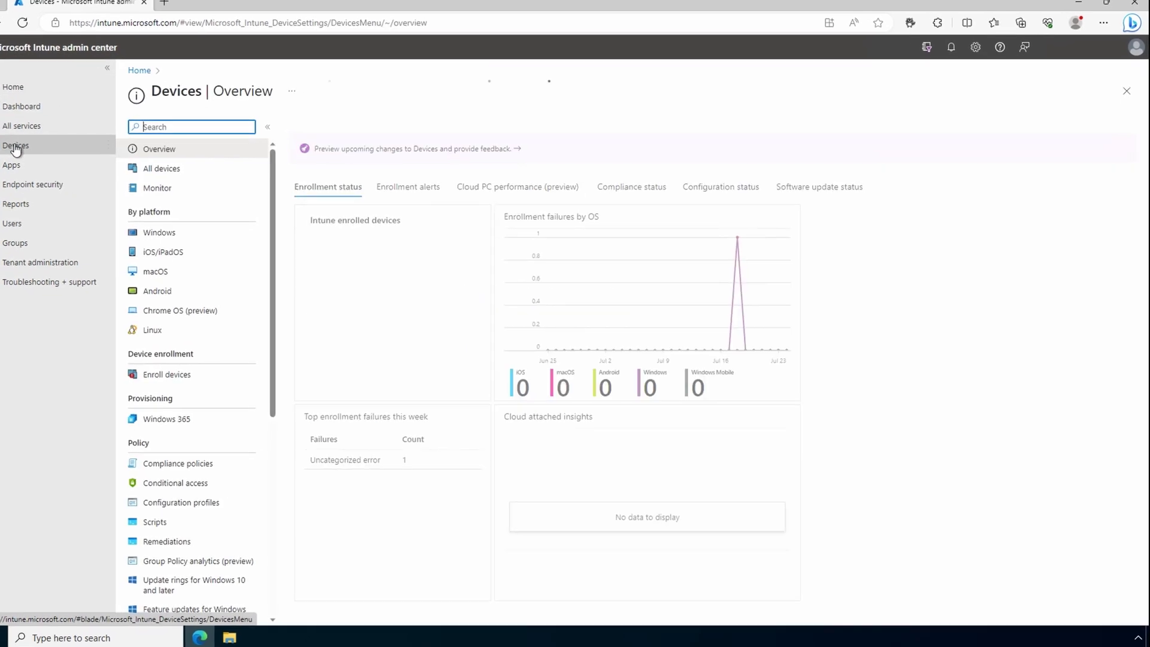